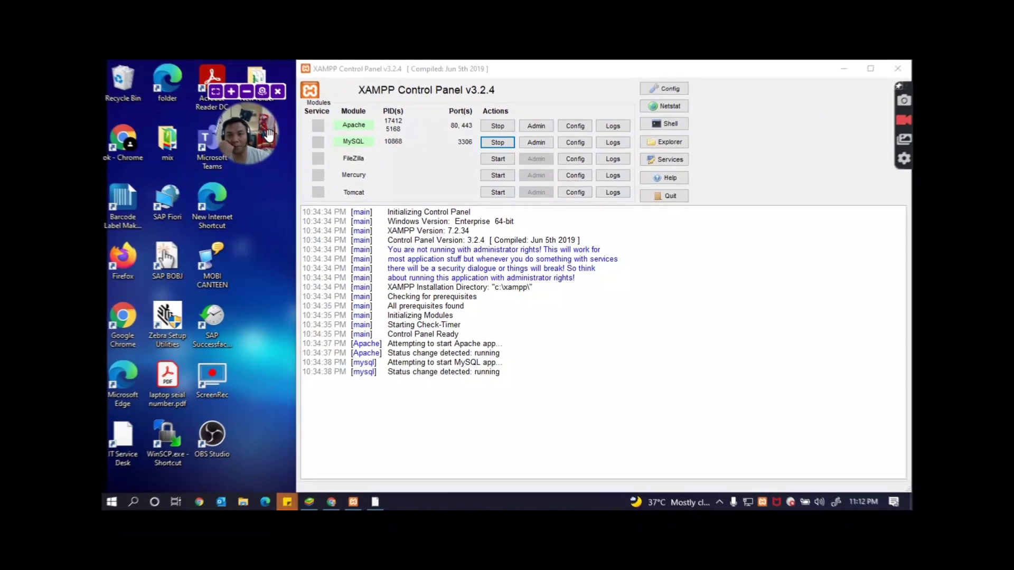
drag(209, 112, 128, 111)
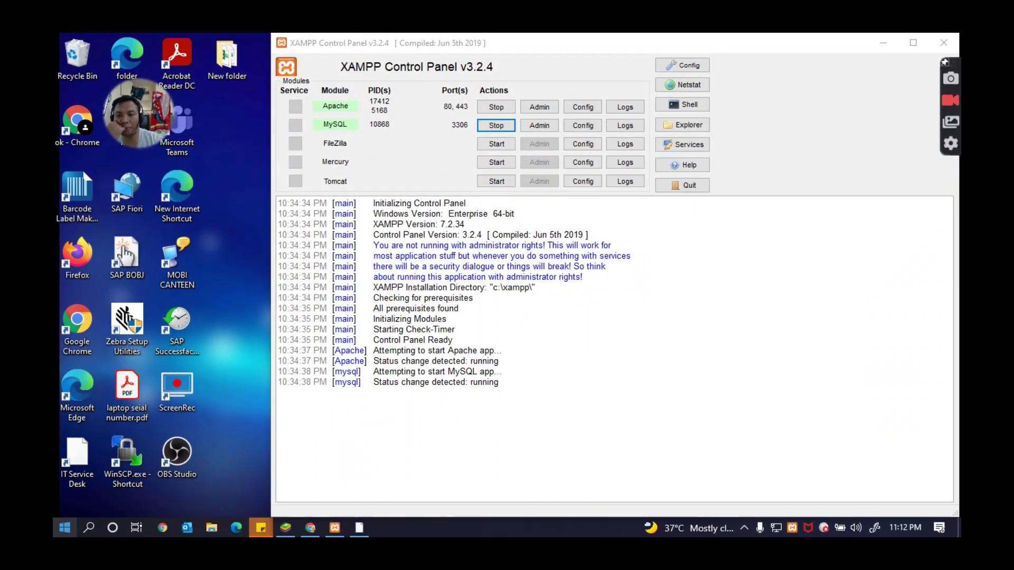
Open the BlueStacks 5 Beta Multi-Instance Manager.
key(super)
scroll(204, 328, down, 5)
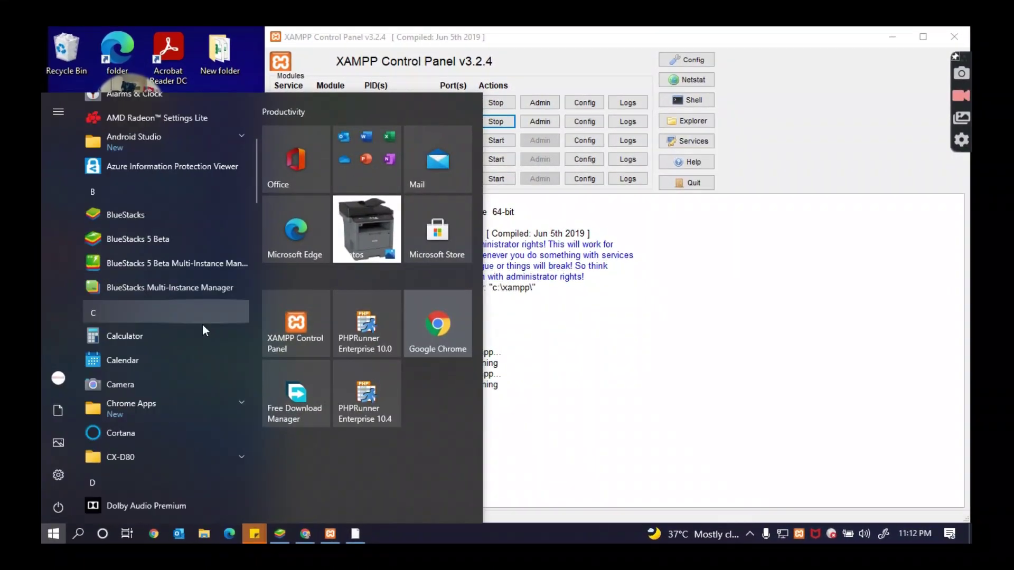
click(174, 262)
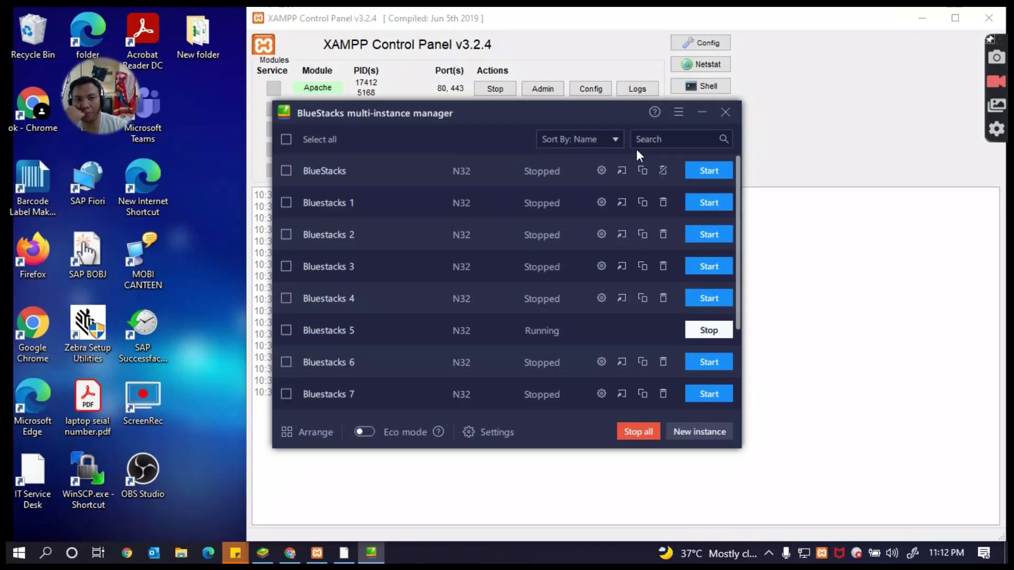
Create one fresh instance with 2 CPU cores, 2 GB RAM, landscape 1280 x 720 resolution and 240 DPI.
scroll(613, 327, down, 5)
scroll(600, 356, up, 1)
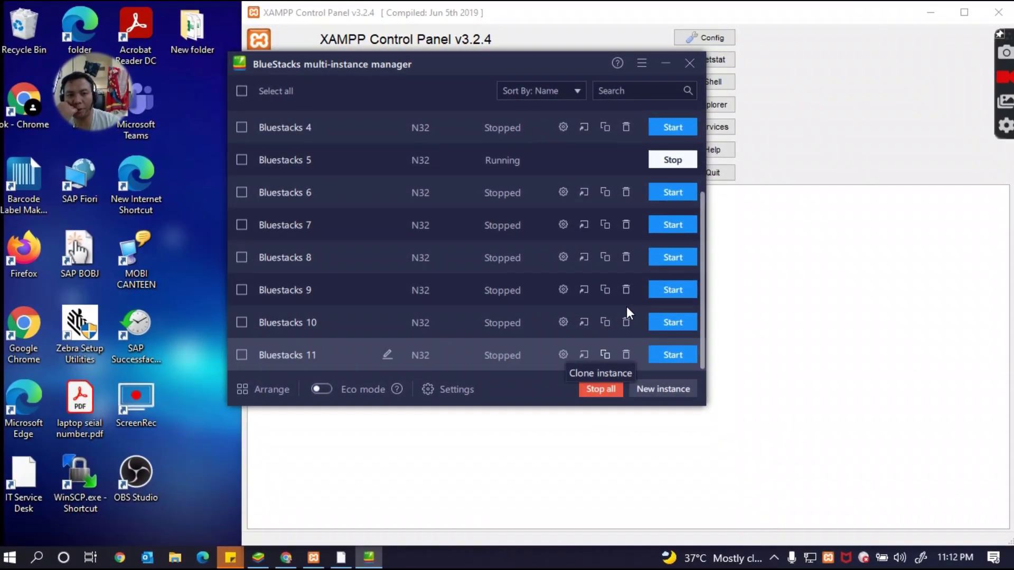
click(666, 391)
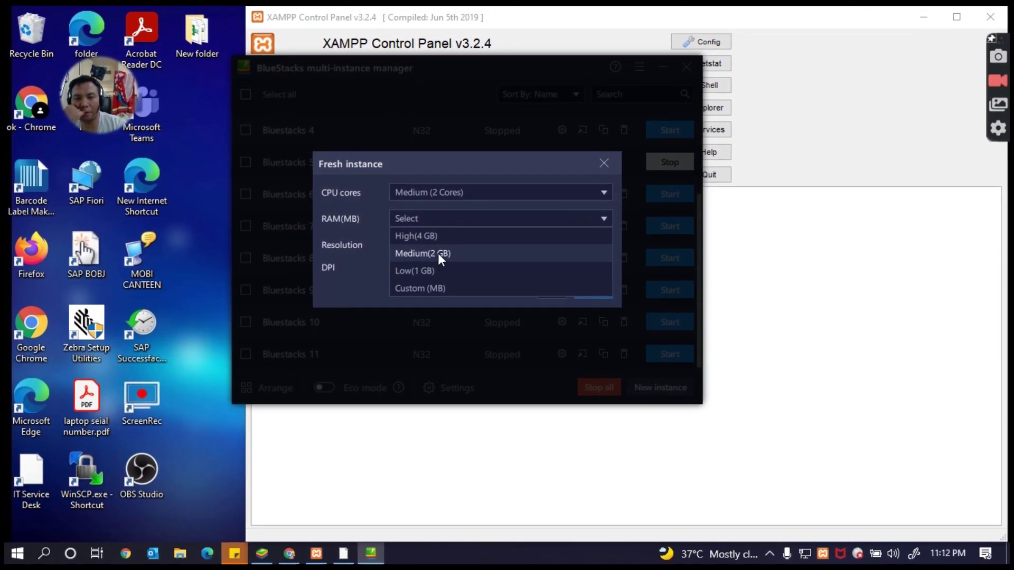
click(440, 255)
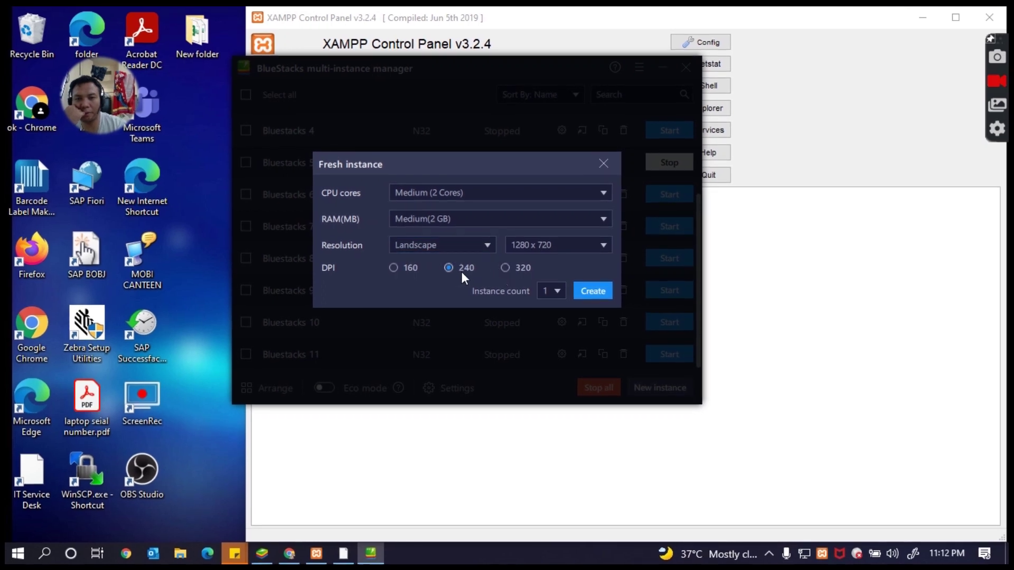
click(595, 291)
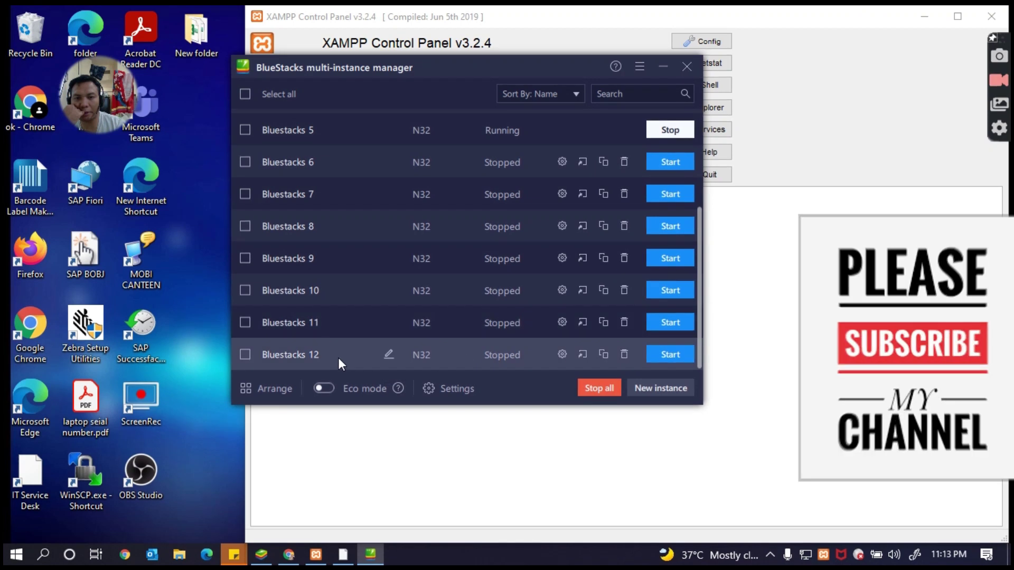
Start the Bluestacks 12 instance and maximize its window.
click(670, 354)
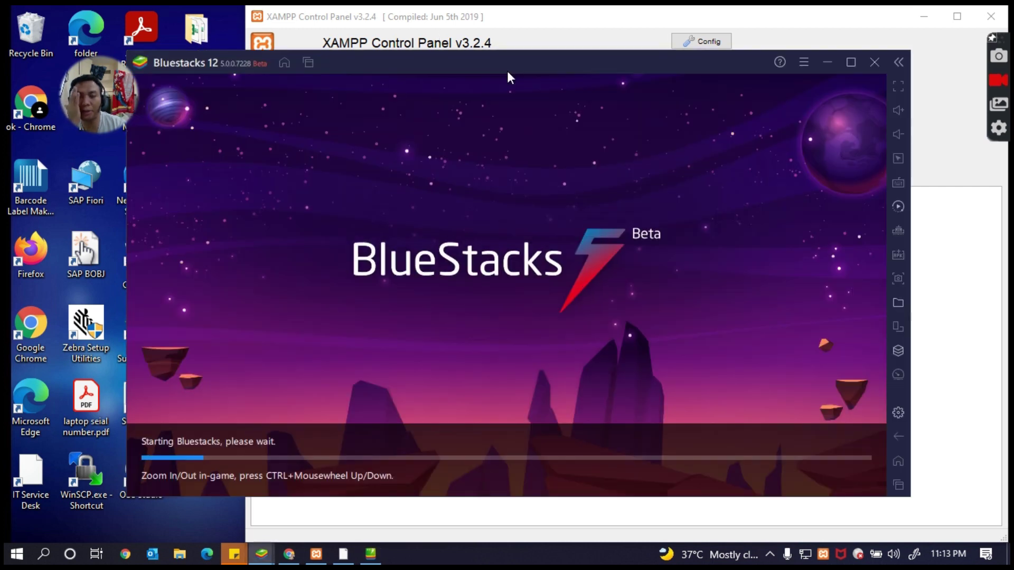
drag(558, 78, 581, 45)
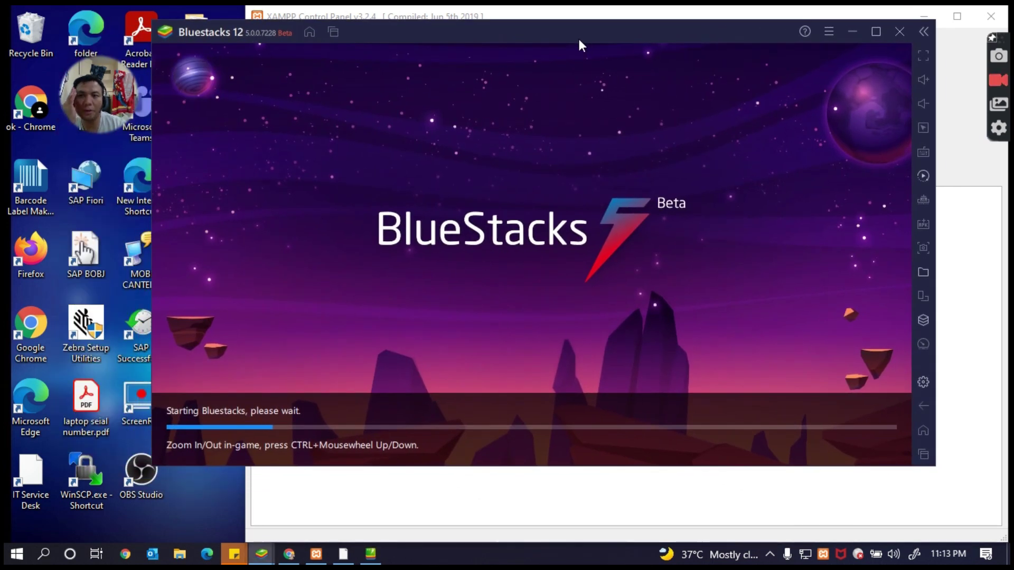
click(875, 33)
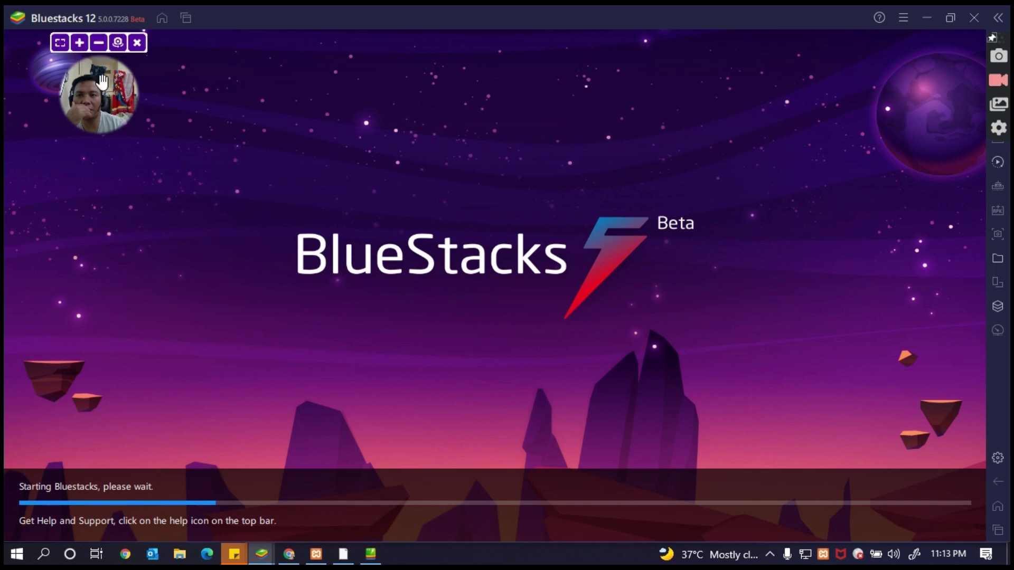
drag(90, 95, 488, 101)
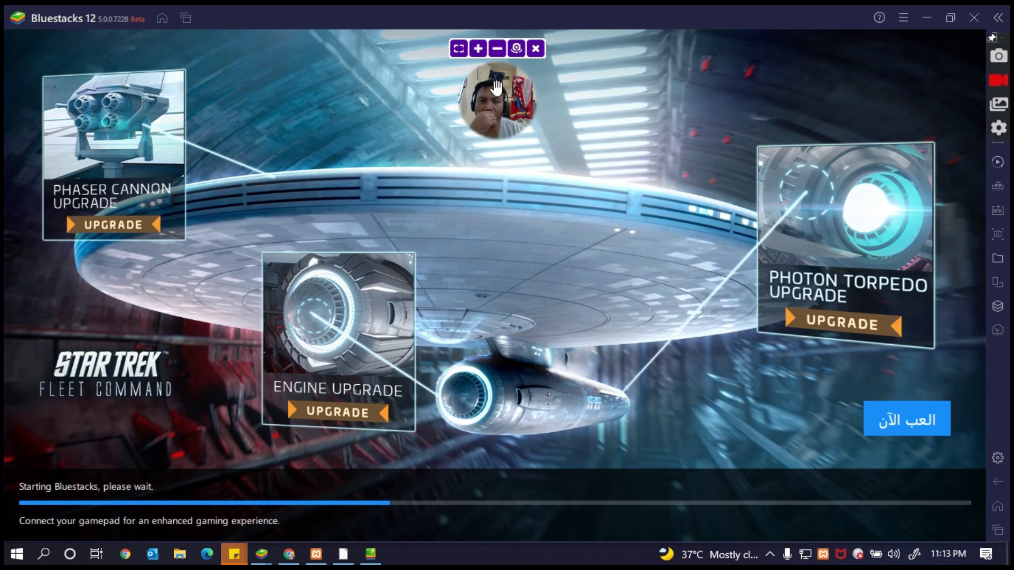
drag(496, 87, 945, 153)
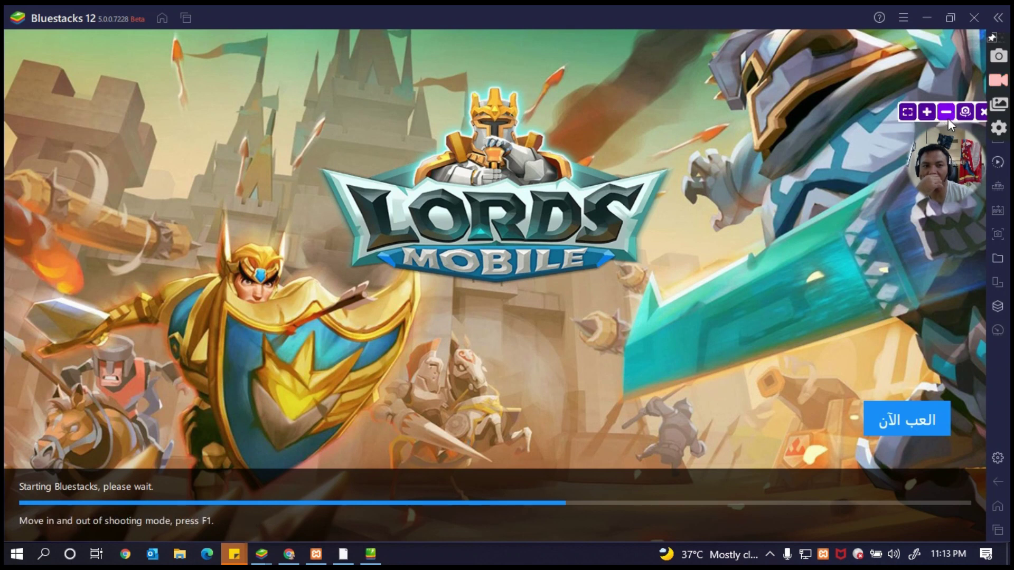
click(947, 118)
drag(927, 158, 310, 83)
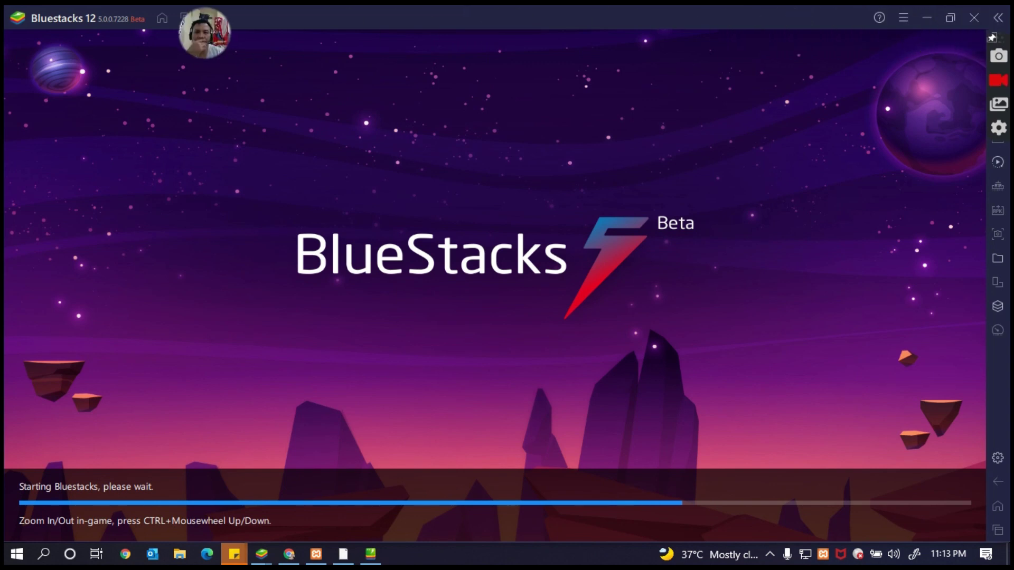
drag(79, 32, 526, 298)
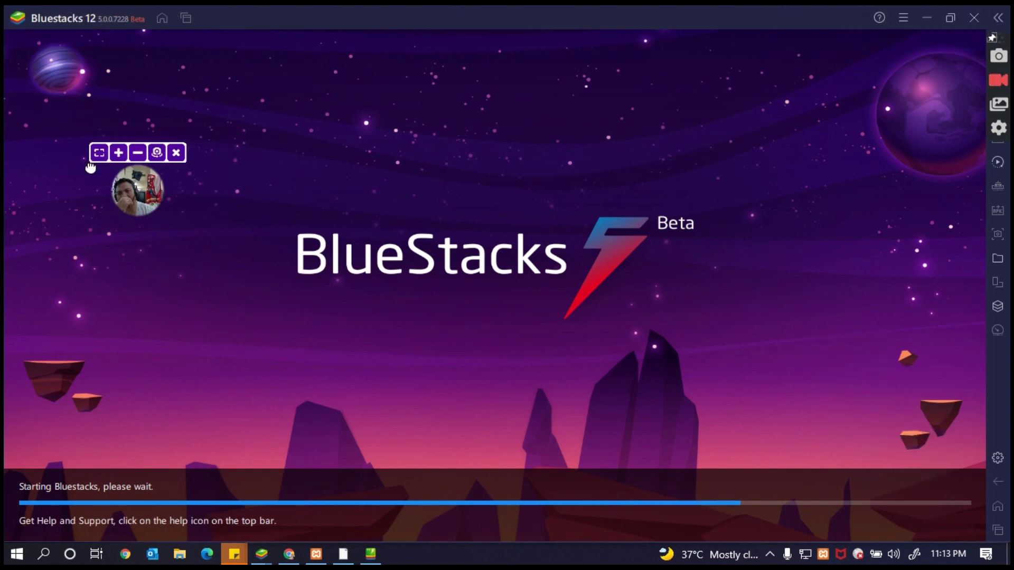
drag(138, 188, 76, 58)
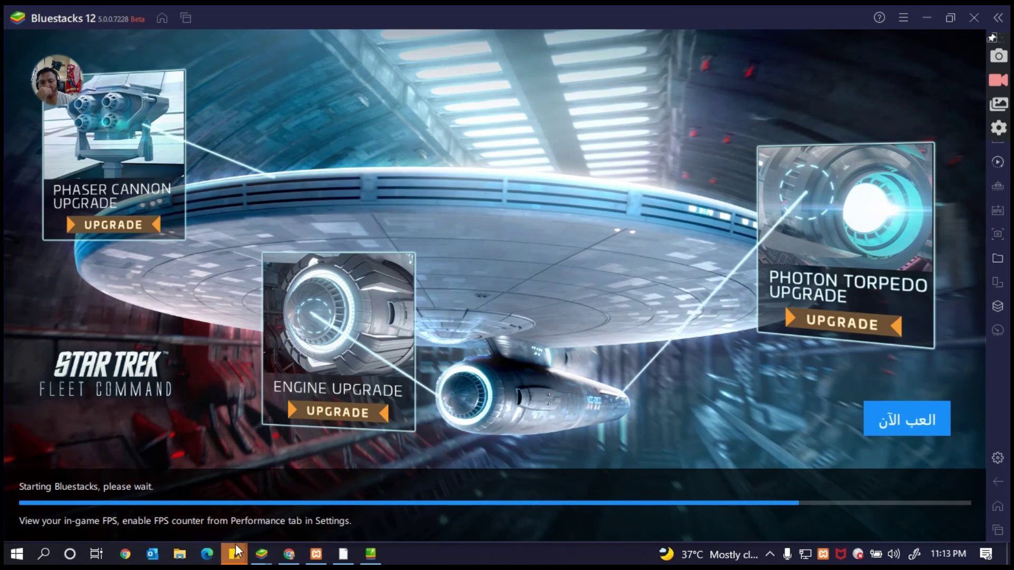
mouse_move(289, 561)
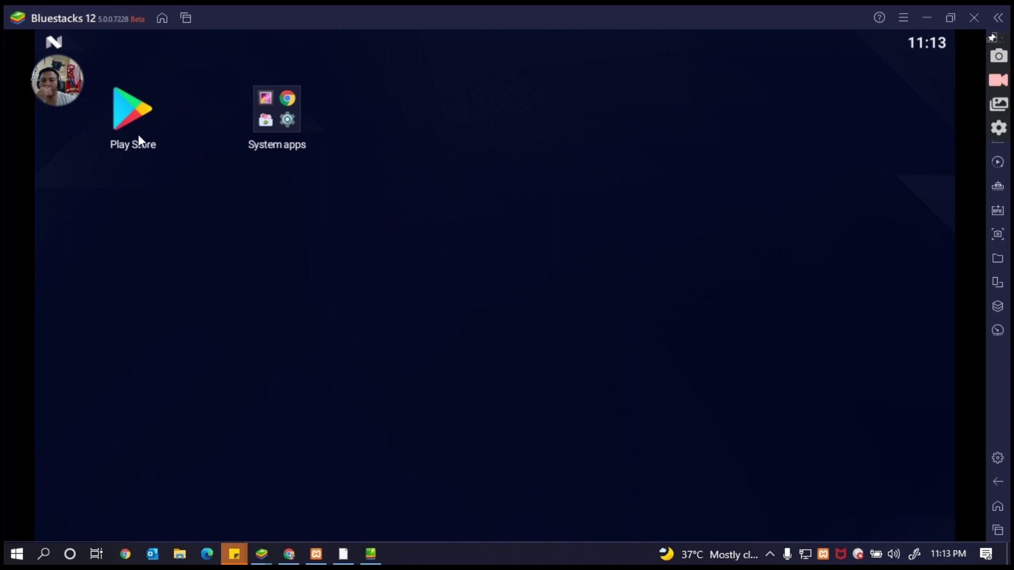
Try to open the Play Store from the instance's home screen.
click(126, 113)
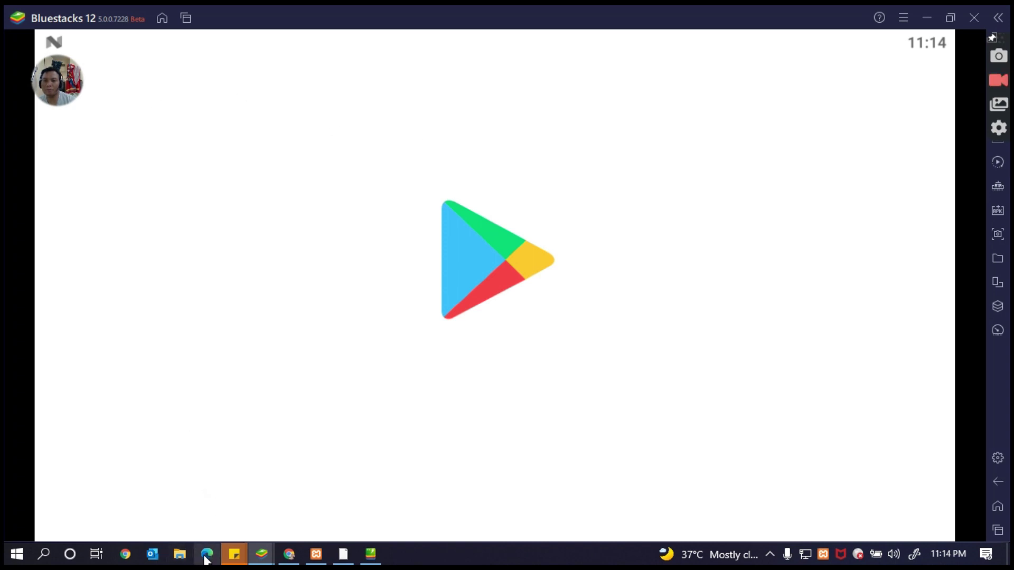
Switch to Google Chrome with the "ok" profile and search Google for "youtube apd".
click(127, 554)
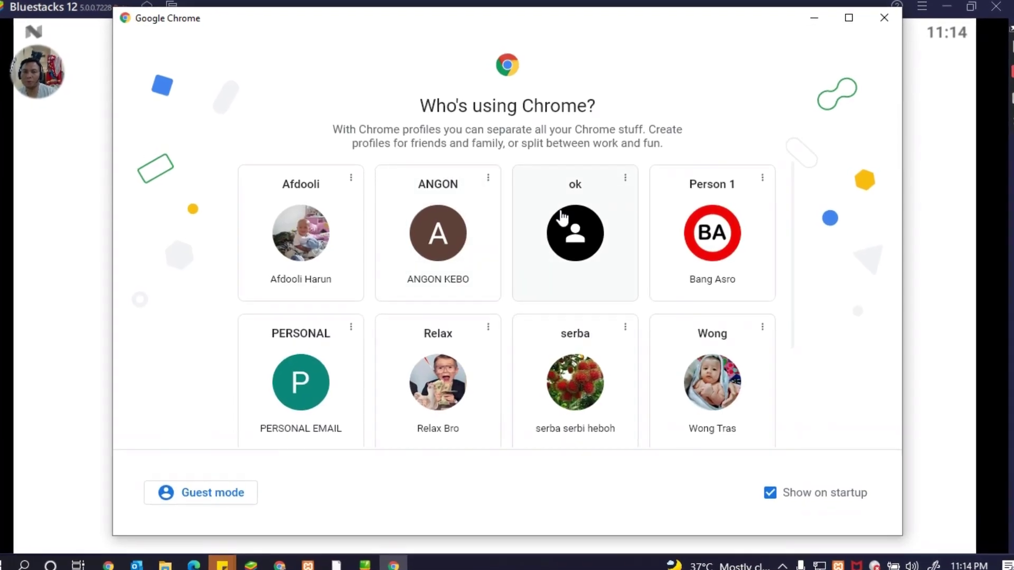
click(561, 216)
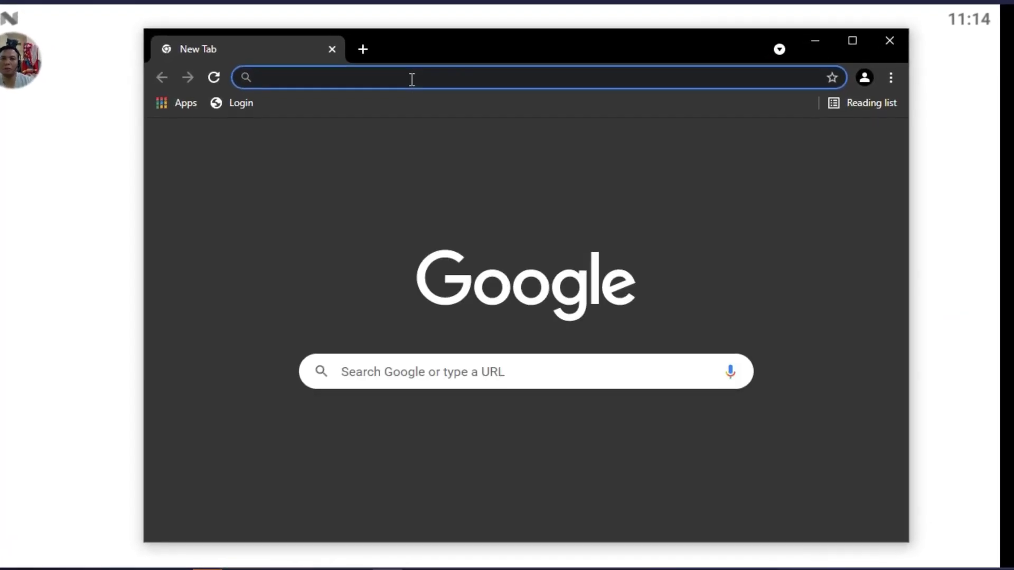
text(yout)
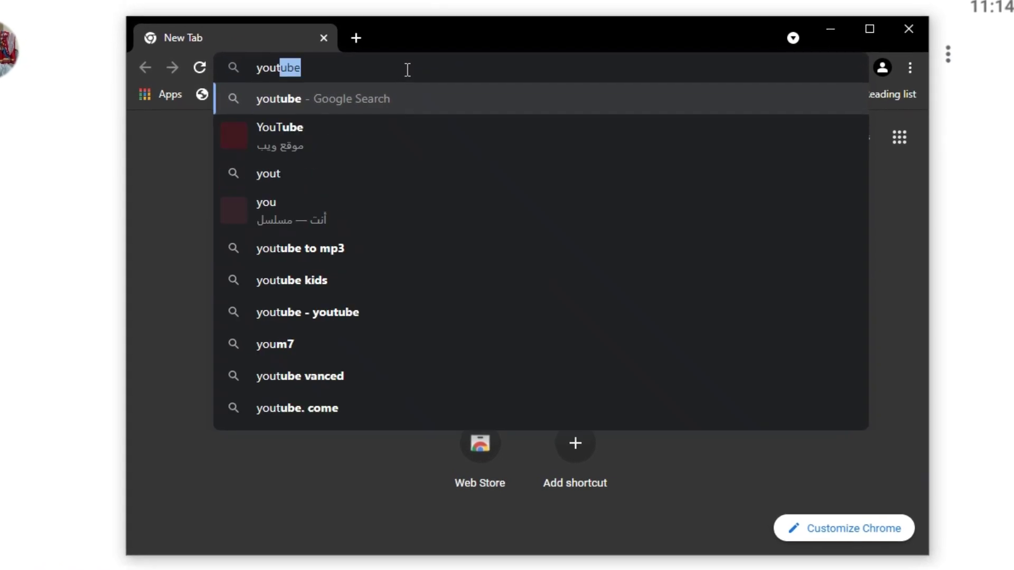
text(ube ap)
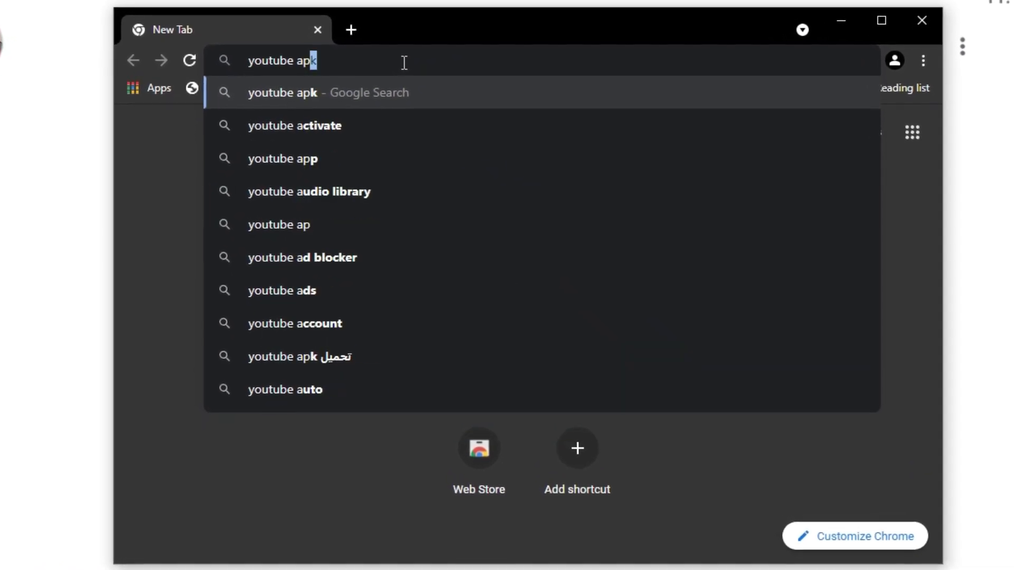
text(d)
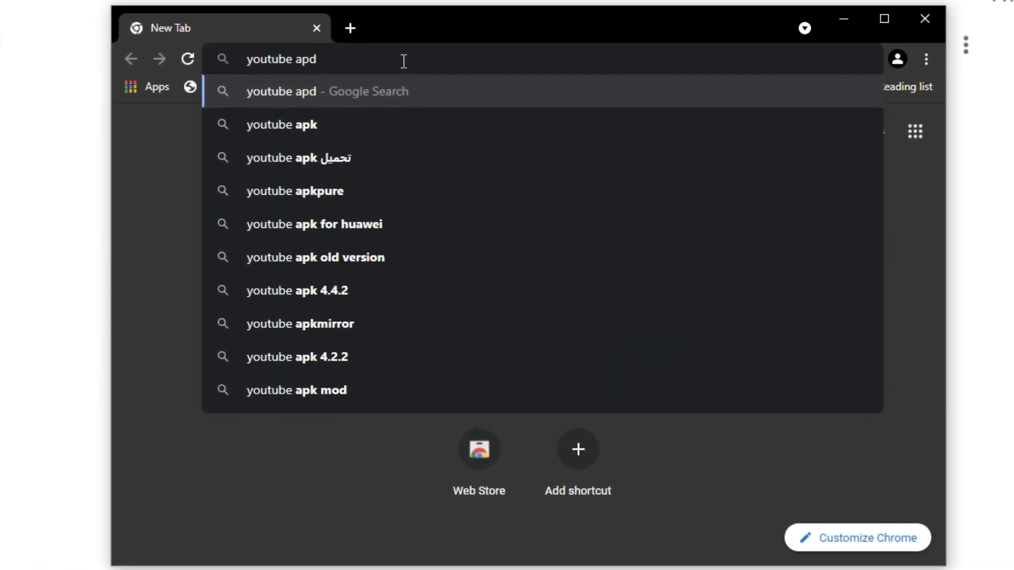
key(Return)
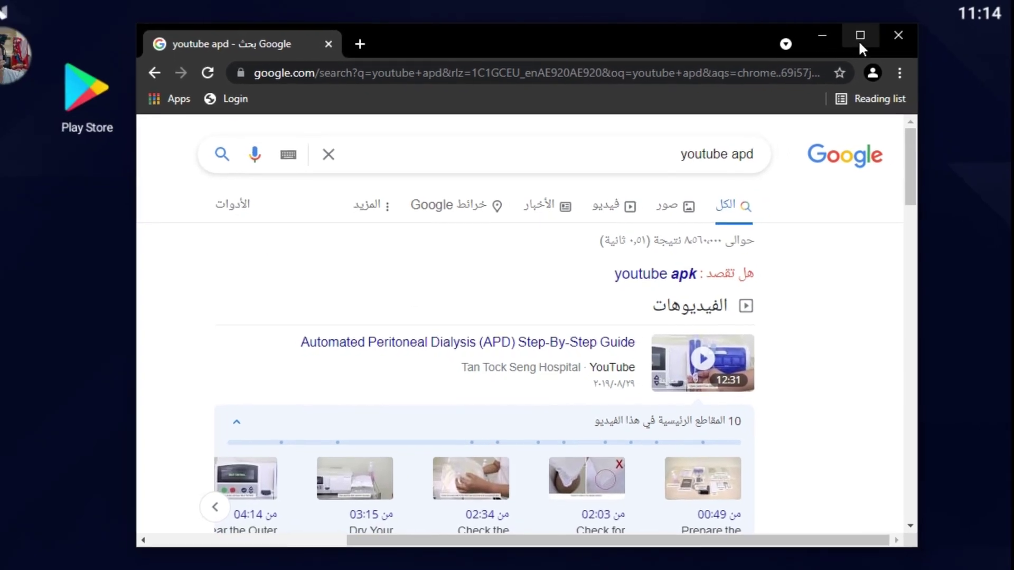
Maximize the browser, change the Google results to English and correct the search query to "youtube apk".
click(868, 29)
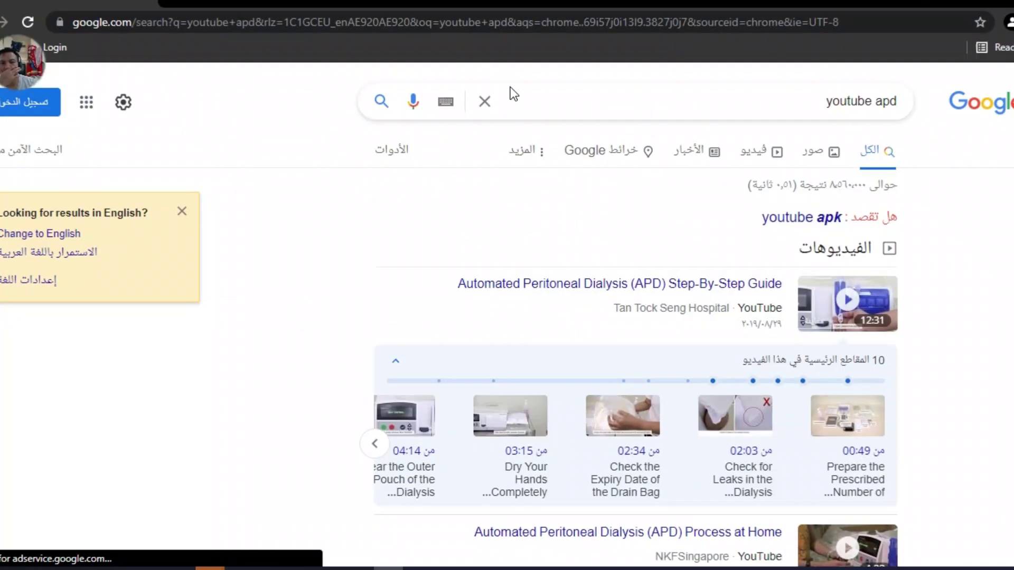
click(89, 242)
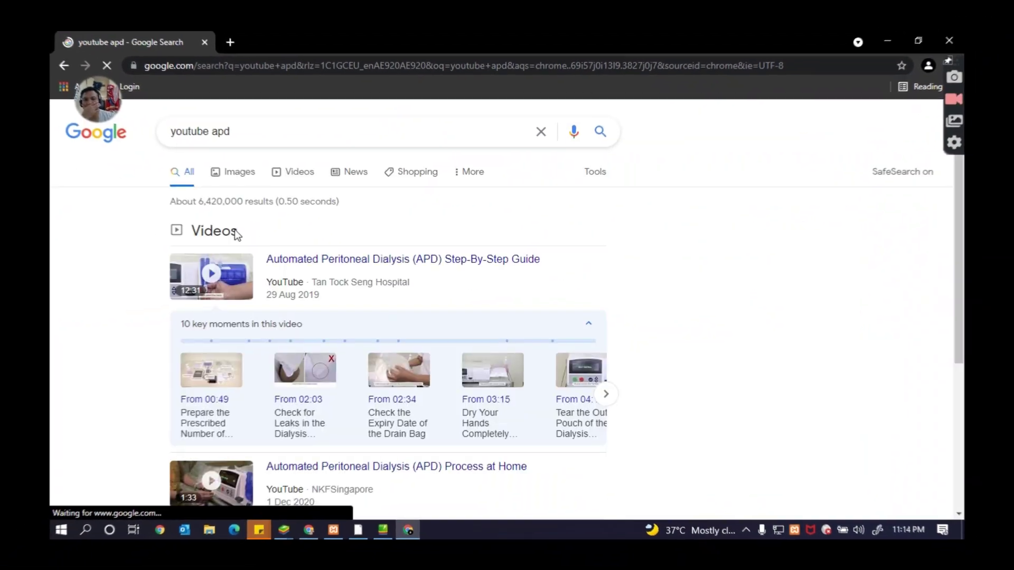
scroll(478, 235, down, 5)
scroll(485, 247, down, 5)
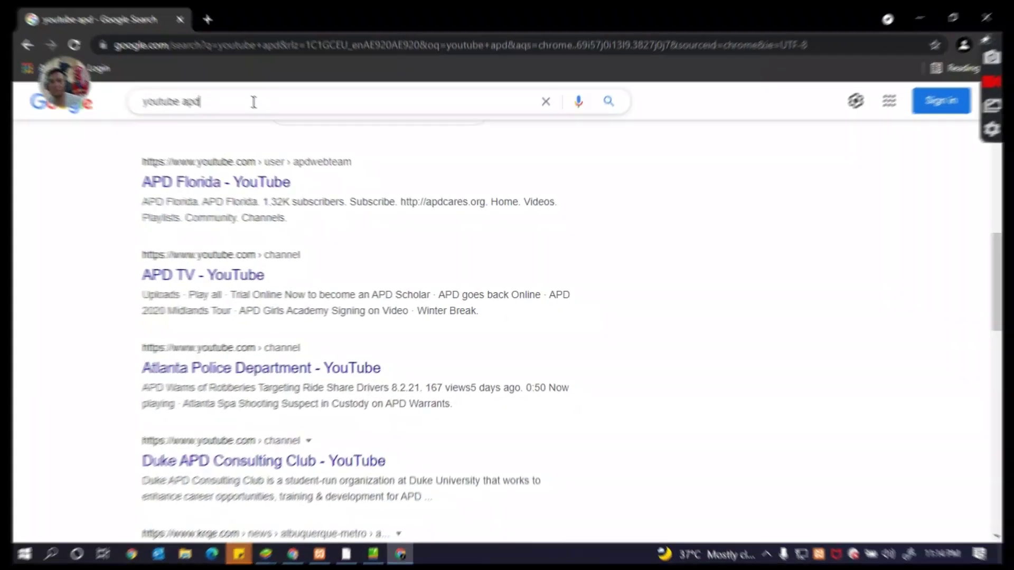
click(250, 98)
key(BackSpace)
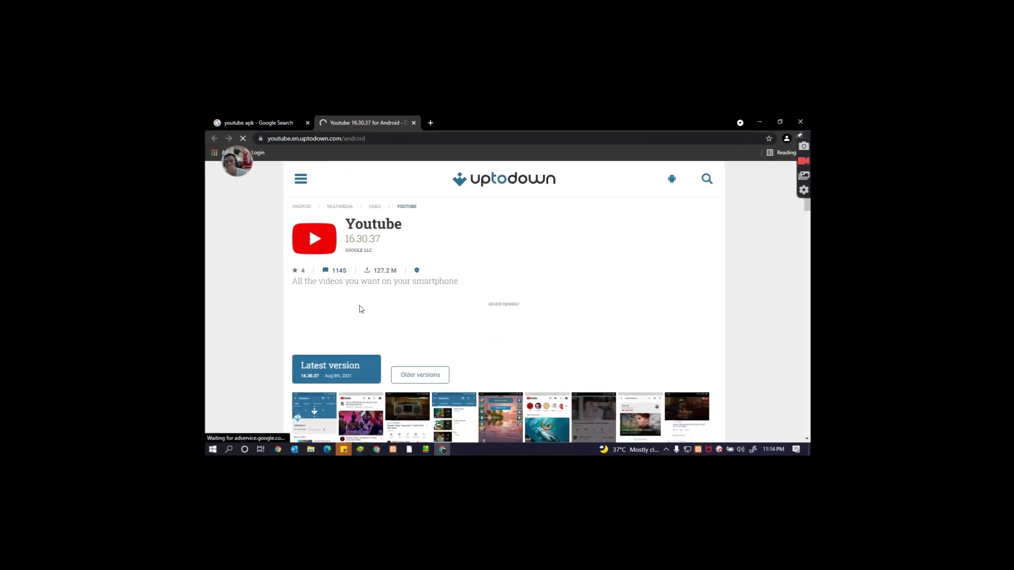
Download the latest version of the YouTube APK, 16.30.37, from the Uptodown page.
scroll(388, 312, down, 3)
scroll(353, 320, up, 2)
click(308, 336)
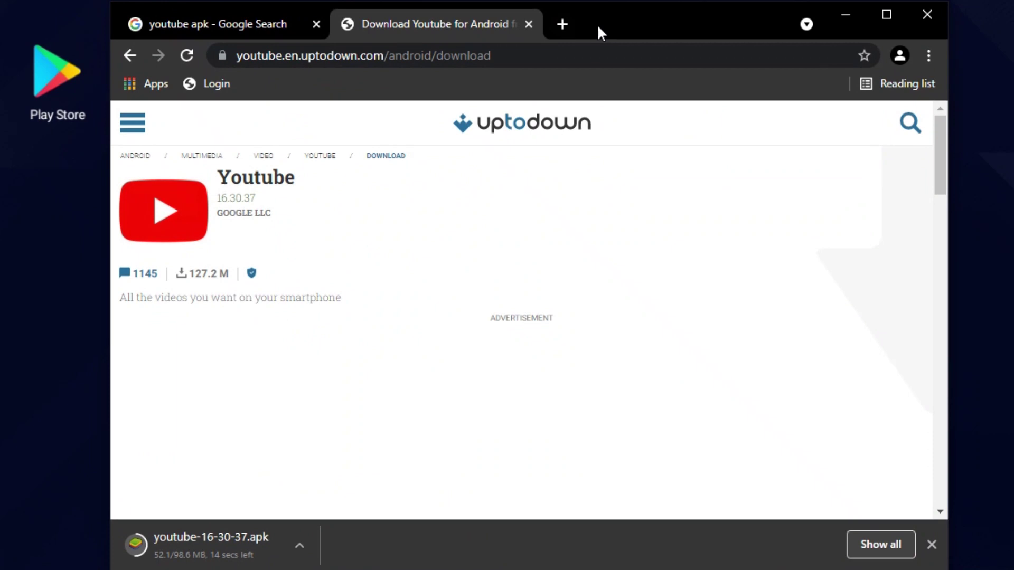
Move the Chrome window aside so that the BlueStacks home screen stays accessible behind it.
drag(598, 27, 863, 33)
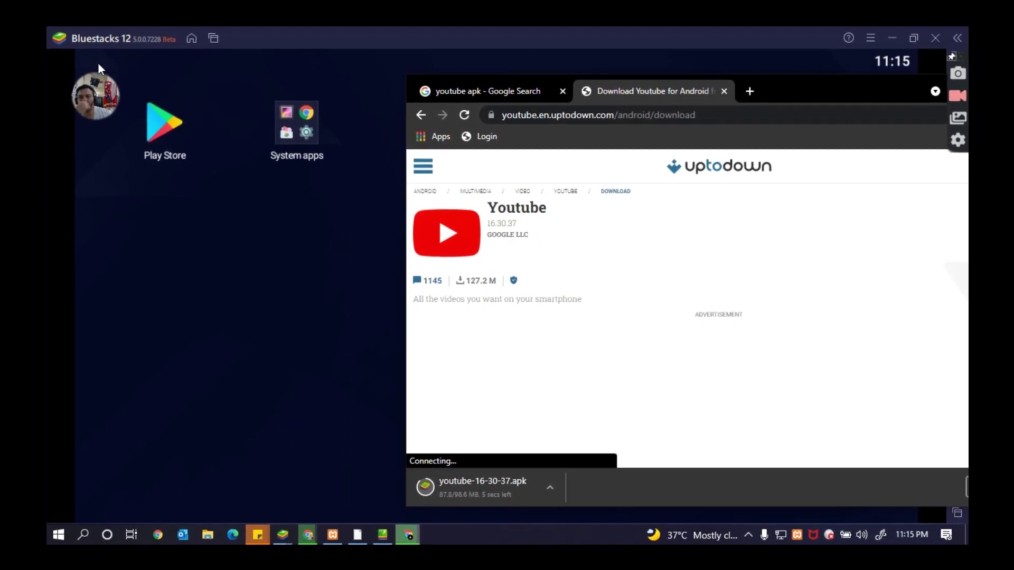
click(131, 67)
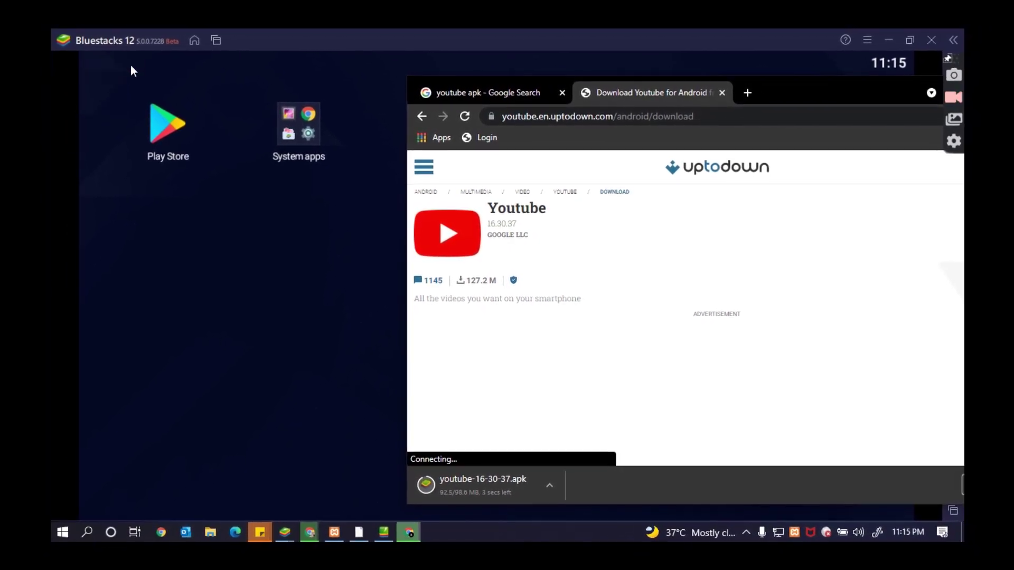
drag(781, 92, 699, 93)
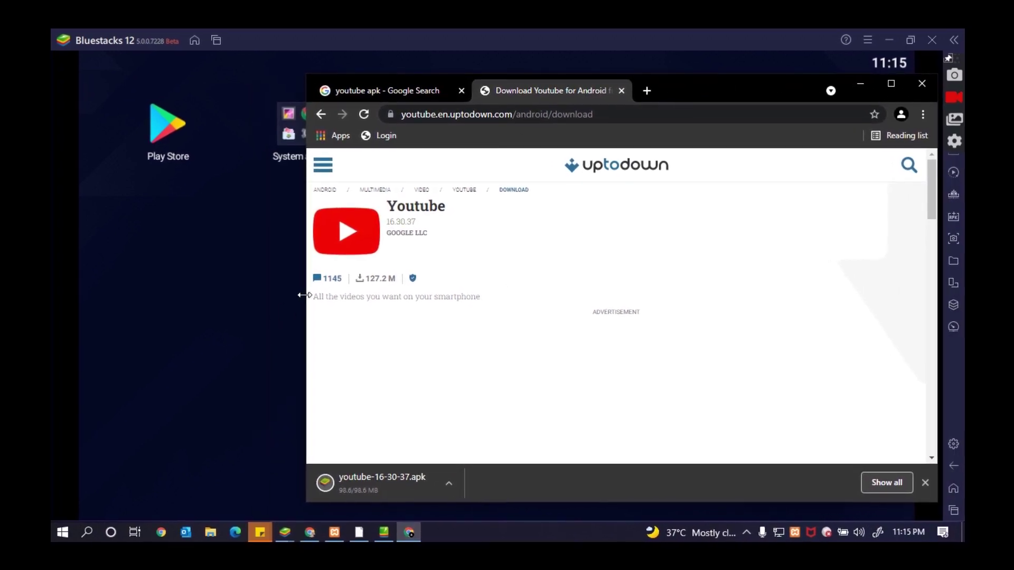
Switch to BlueStacks and import youtube-16-30-37.apk from the Windows Downloads folder with Media Manager.
click(208, 346)
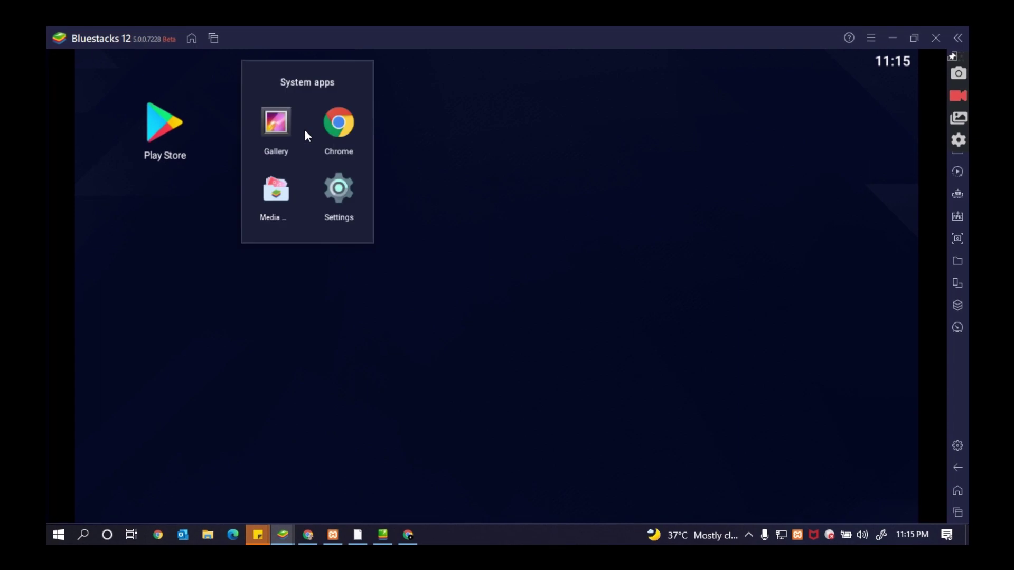
click(274, 189)
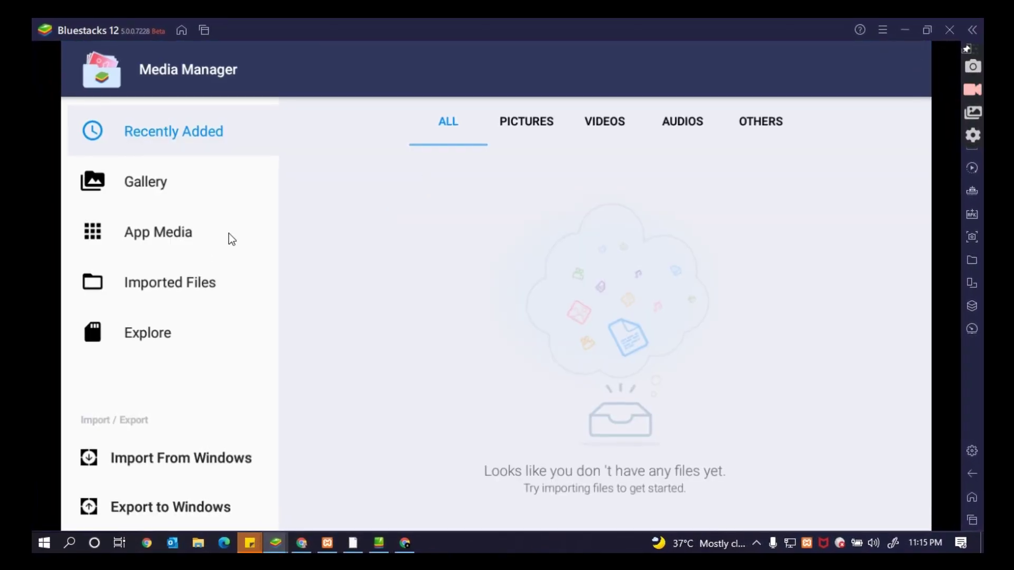
click(178, 465)
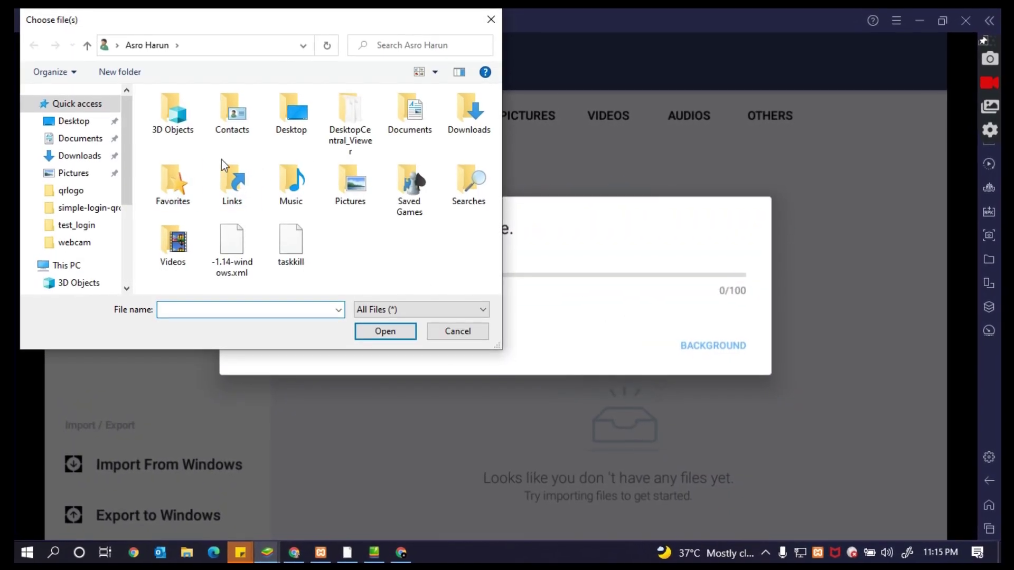
click(79, 155)
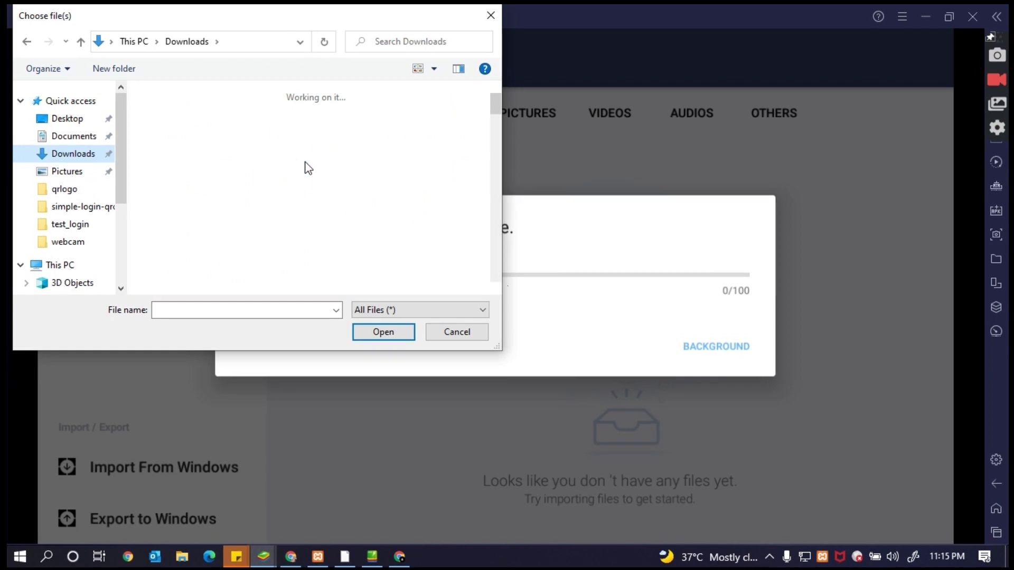
click(158, 133)
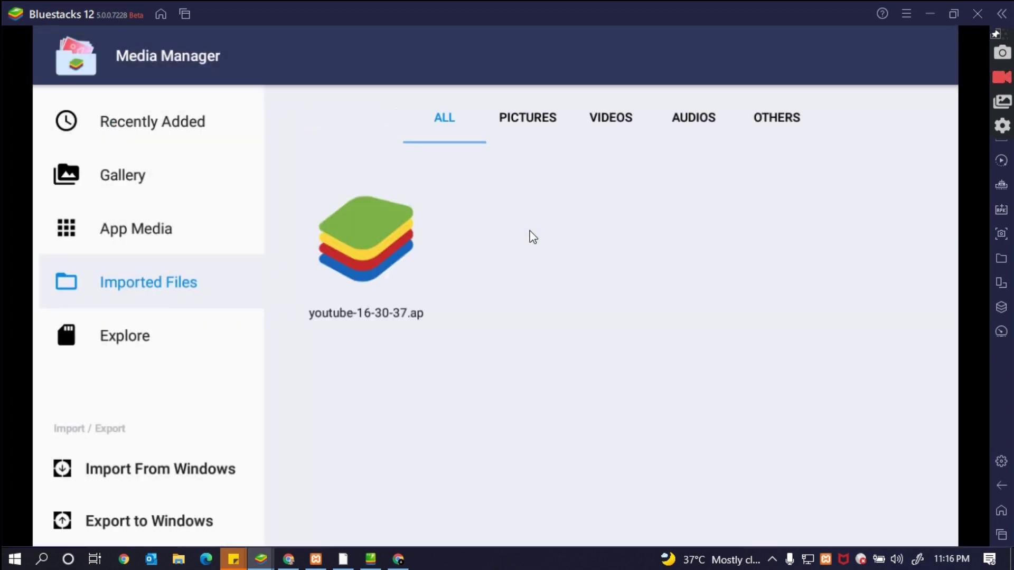
Install YouTube from the imported youtube-16-30-37 APK and open the installed app.
click(344, 265)
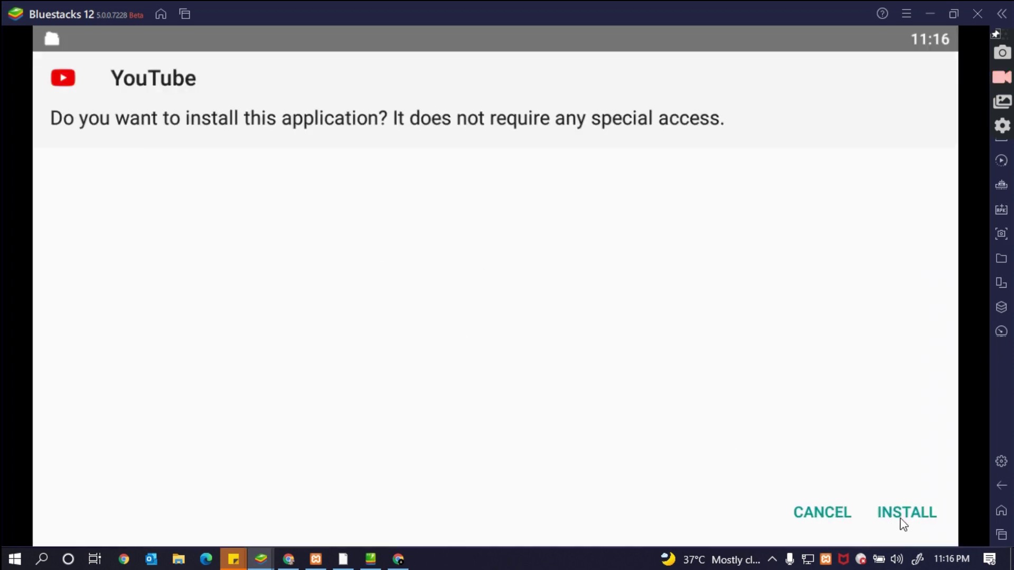
click(903, 516)
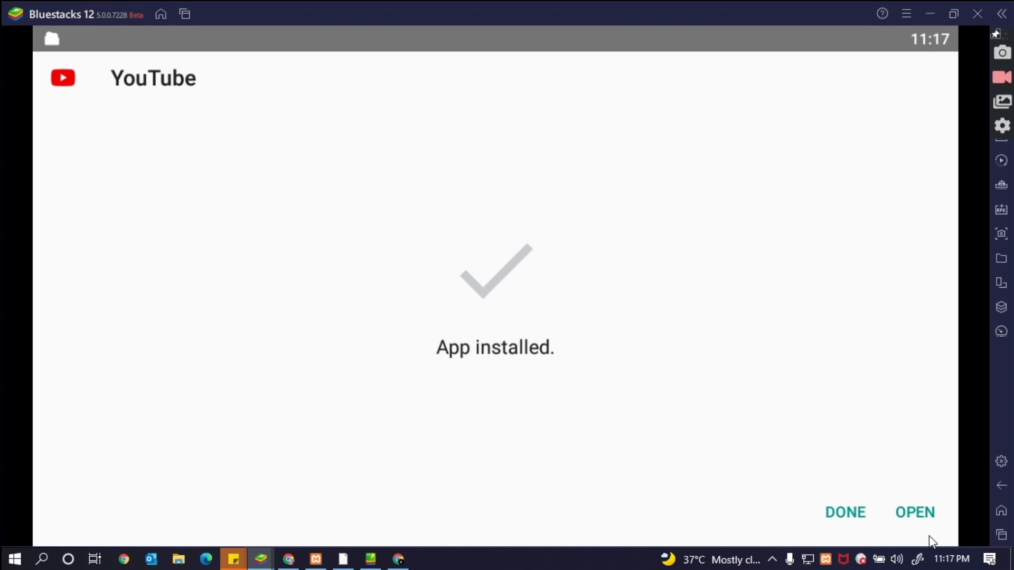
click(917, 513)
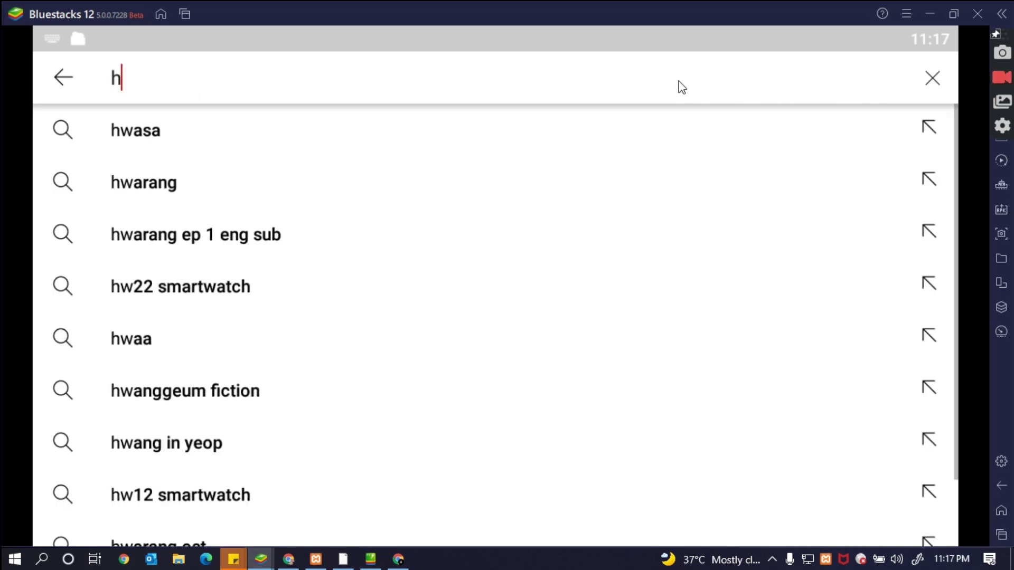
Search YouTube for "how login scan qrcode php mysqli" and play the video "SCAN CAMERA QRCODE LOGIN PHP MYSQLI on 2020 WORKING 100%".
text(ow logi)
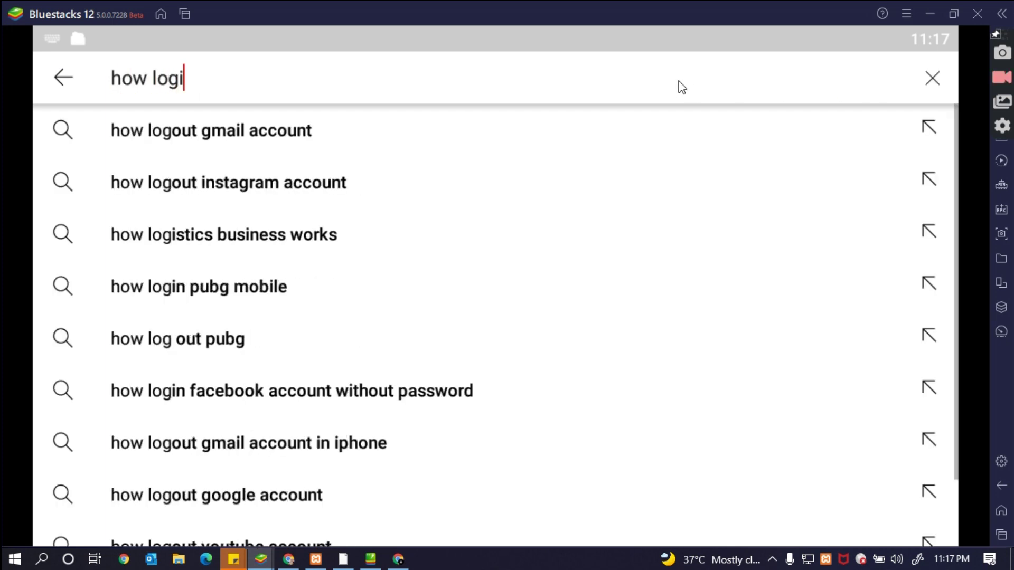
text(n sc)
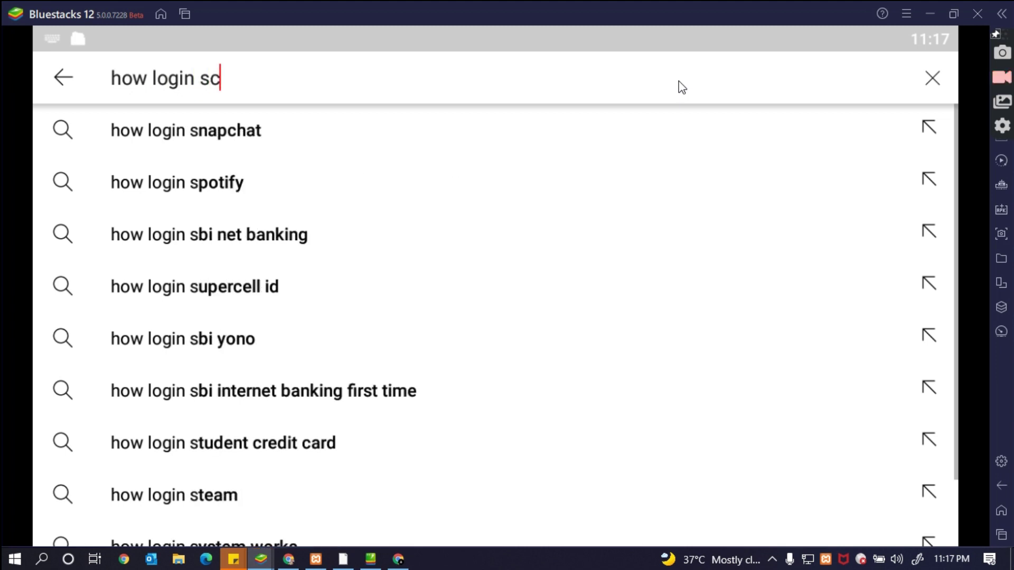
text(an q)
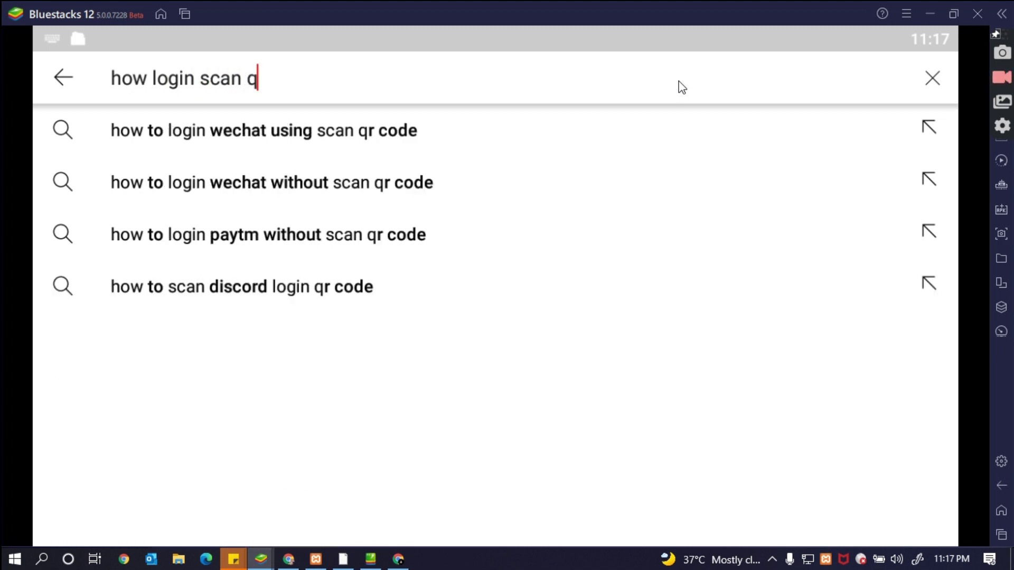
text(rcode ph)
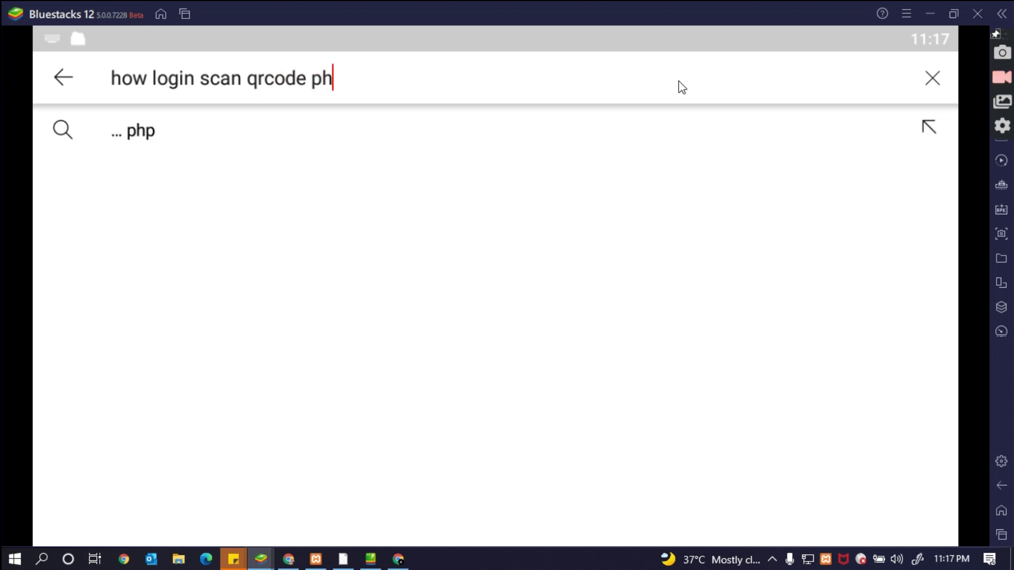
text(p mysqli)
key(Return)
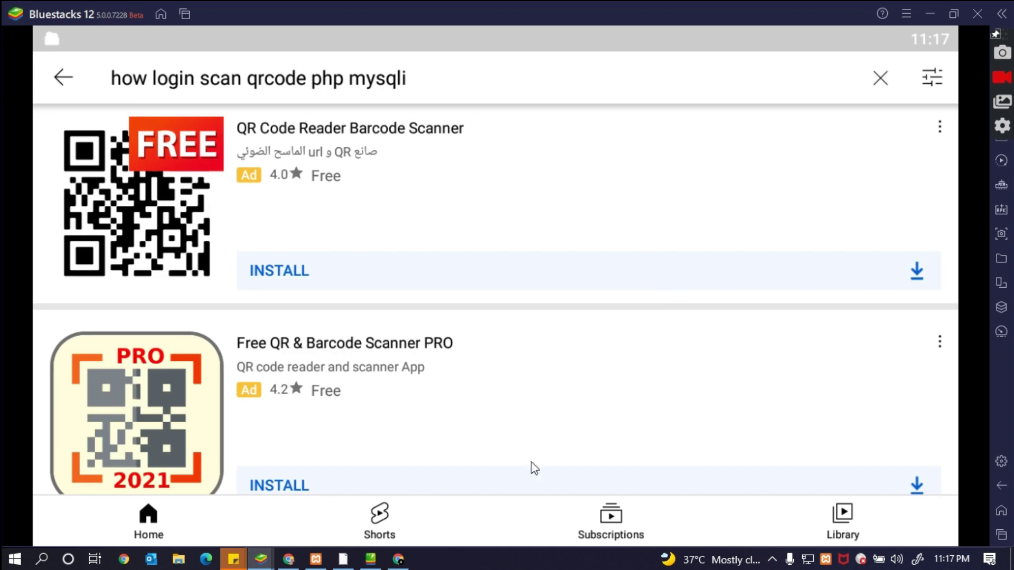
scroll(534, 467, down, 6)
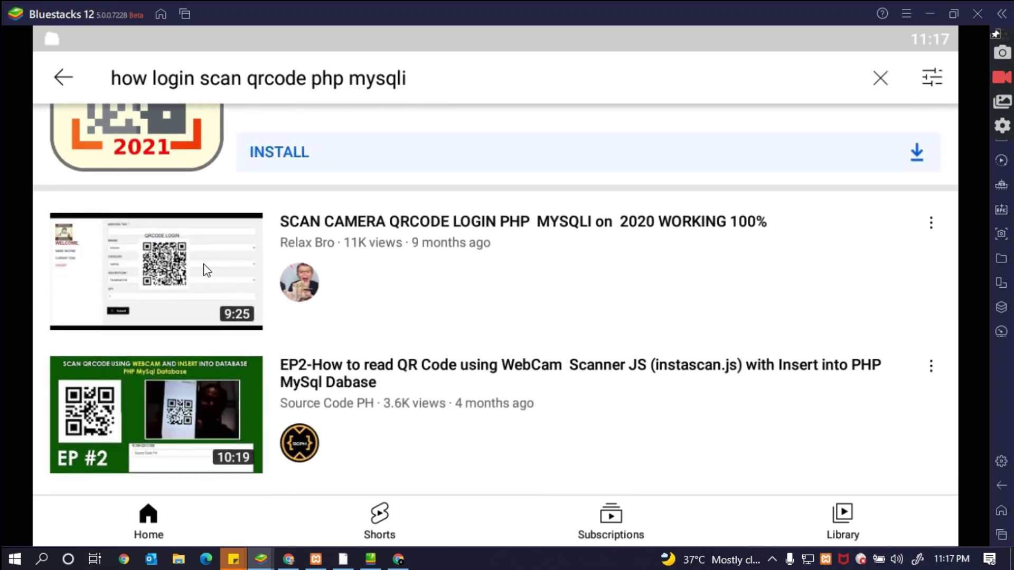
click(206, 271)
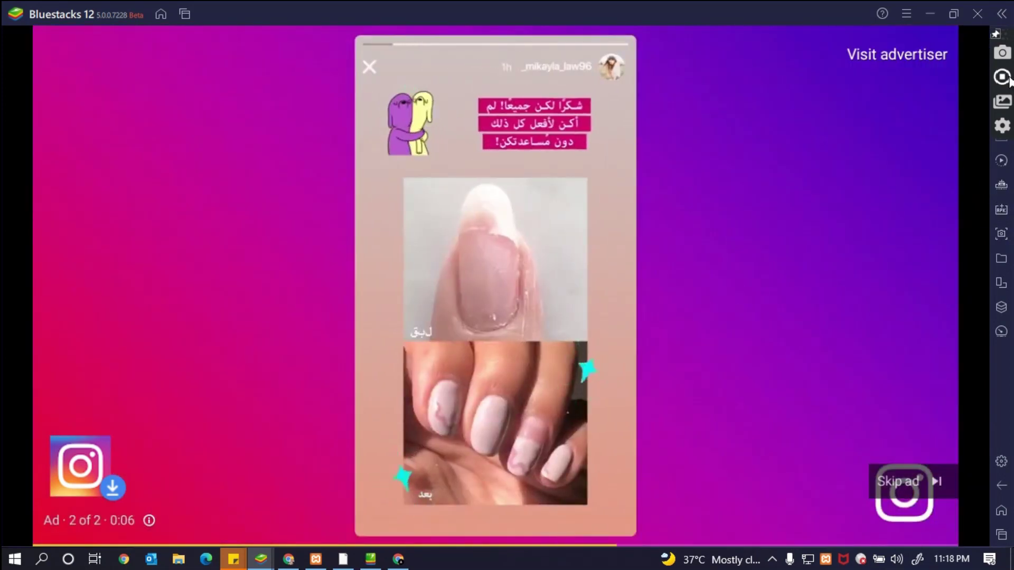
Lower the emulator's media volume by several increments while the video's ad plays.
scroll(1009, 79, up, 3)
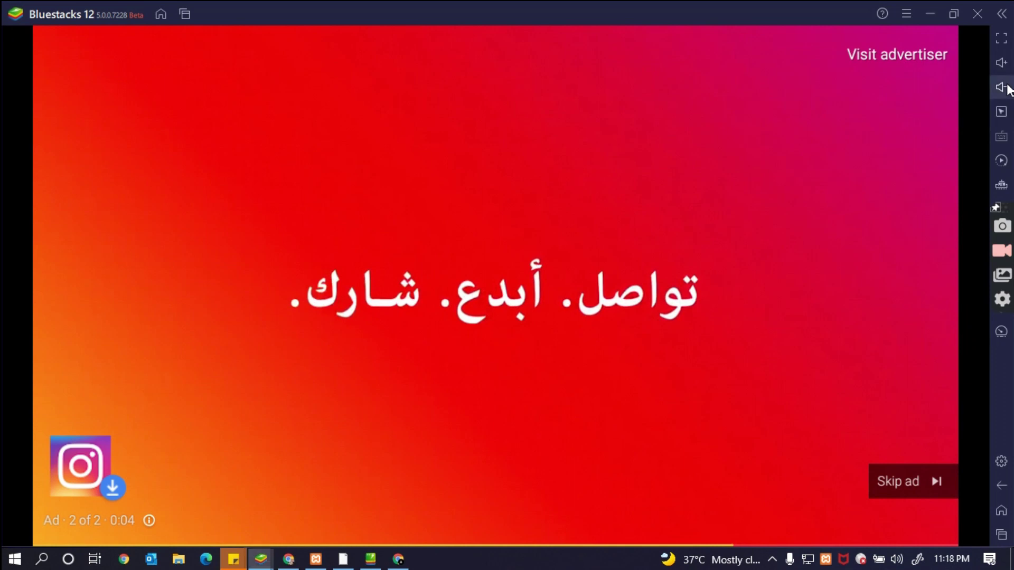
click(1008, 90)
click(759, 48)
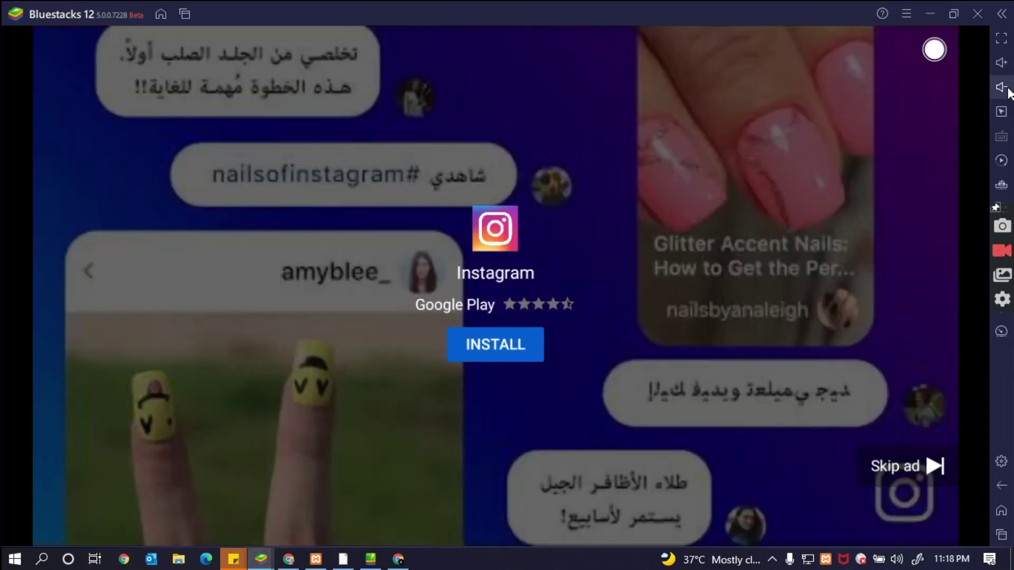
click(1007, 89)
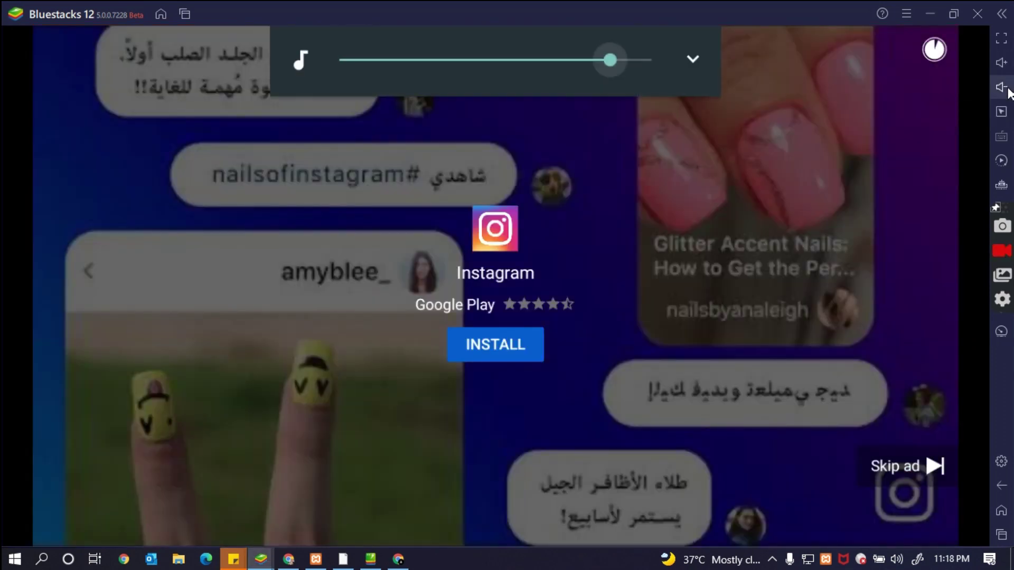
click(1009, 91)
click(1009, 92)
click(1008, 91)
click(1008, 91)
click(1009, 90)
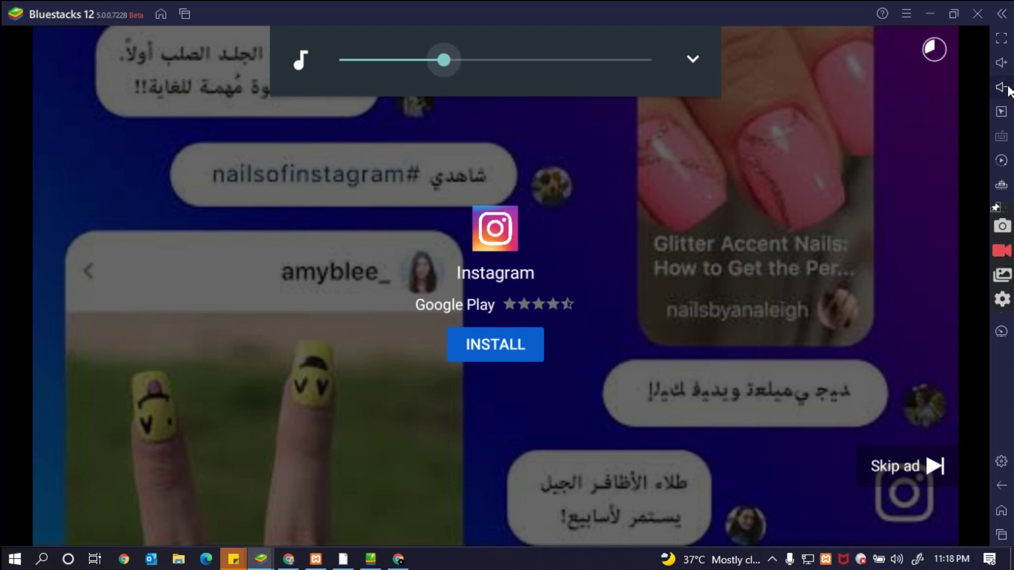
click(1008, 91)
click(1009, 91)
click(1009, 91)
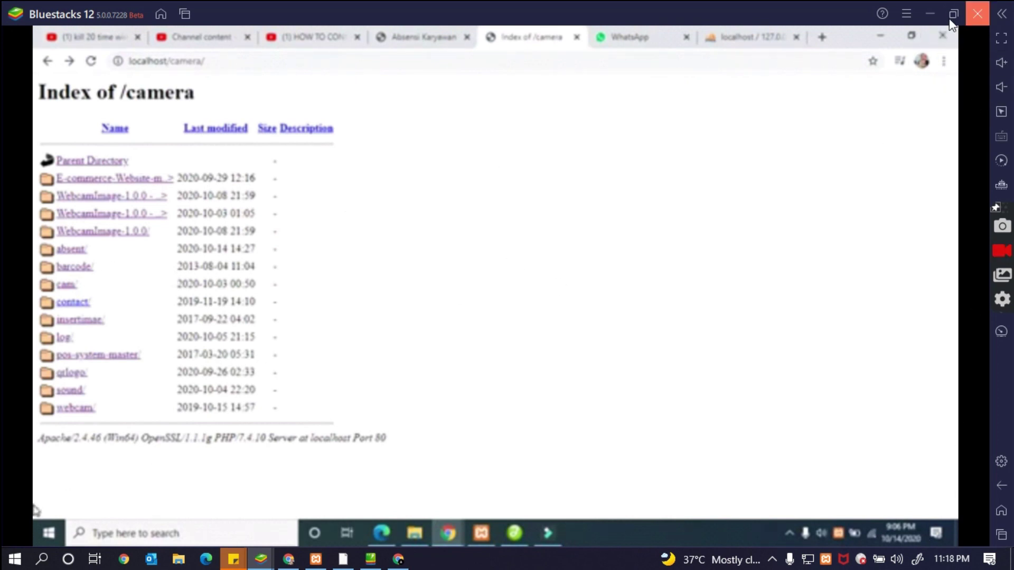
Restore the BlueStacks window to its smaller size and move it slightly on the desktop.
click(952, 15)
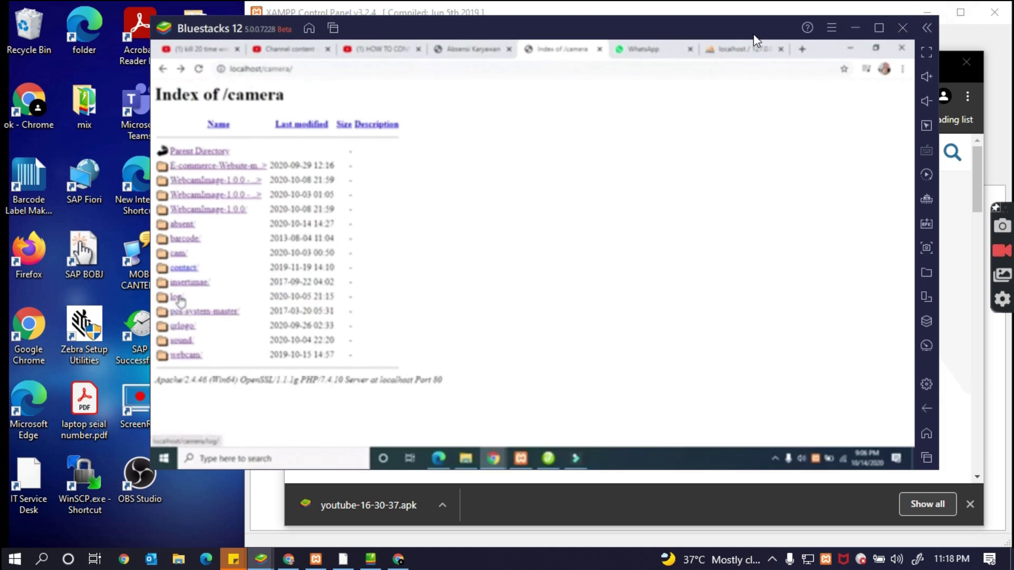
drag(750, 37, 728, 63)
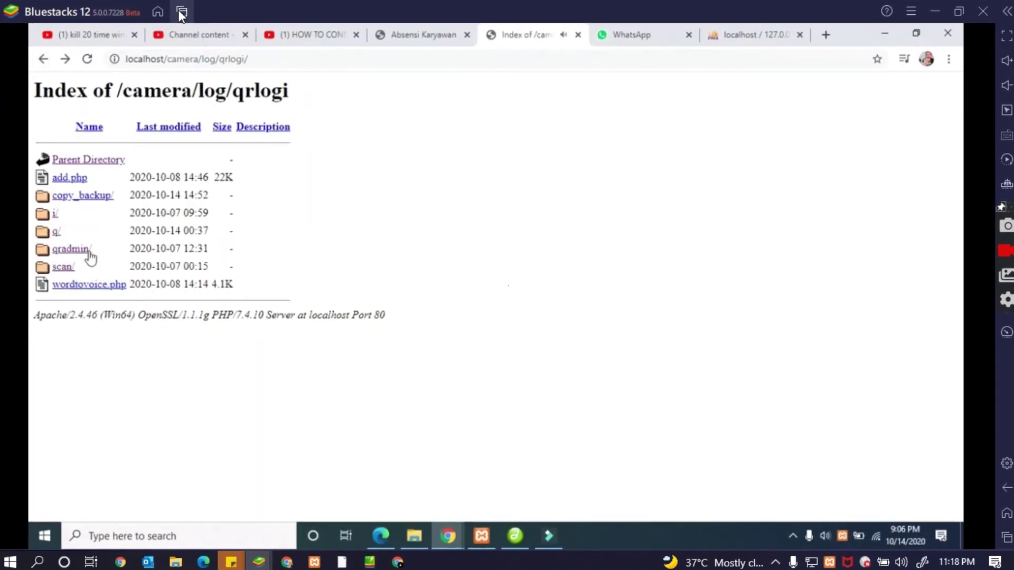
Switch to YouTube from the recent apps overview and return to the BlueStacks home screen.
click(184, 12)
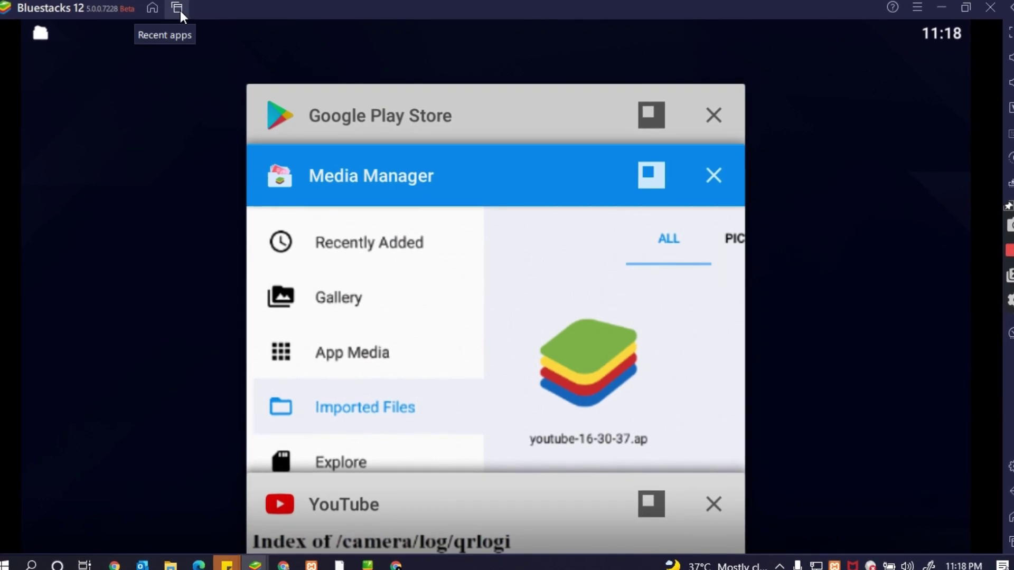
click(467, 499)
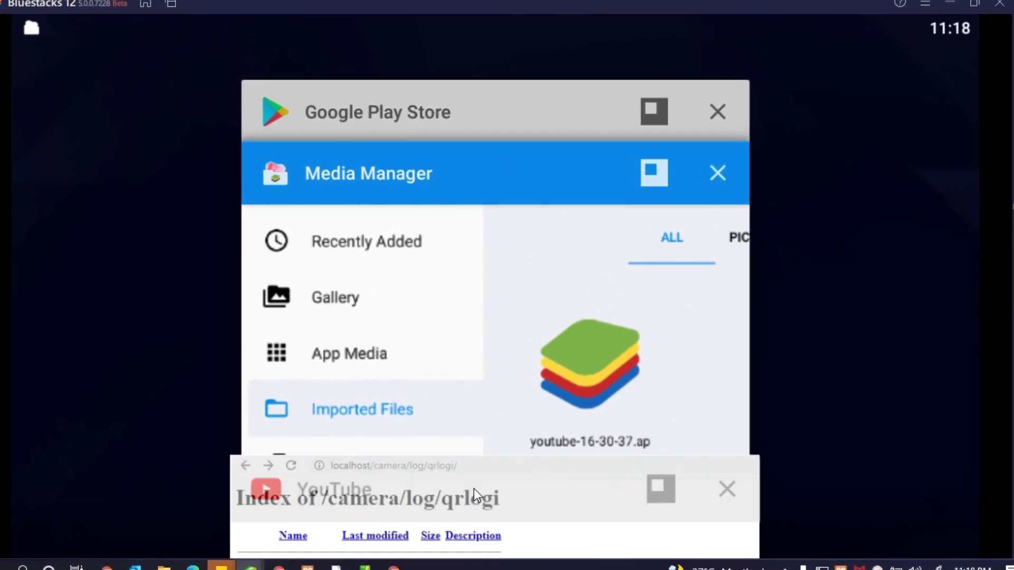
click(143, 3)
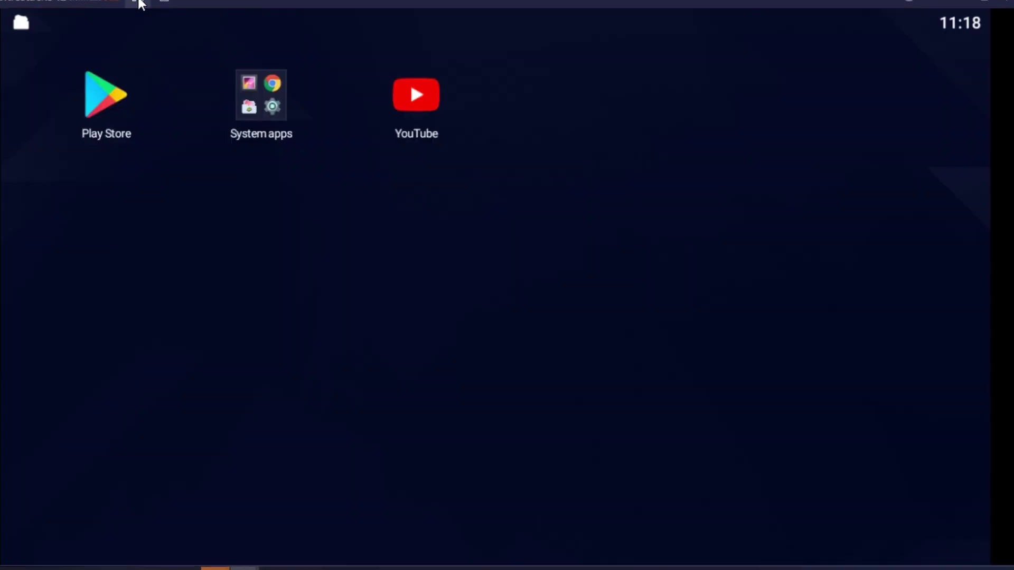